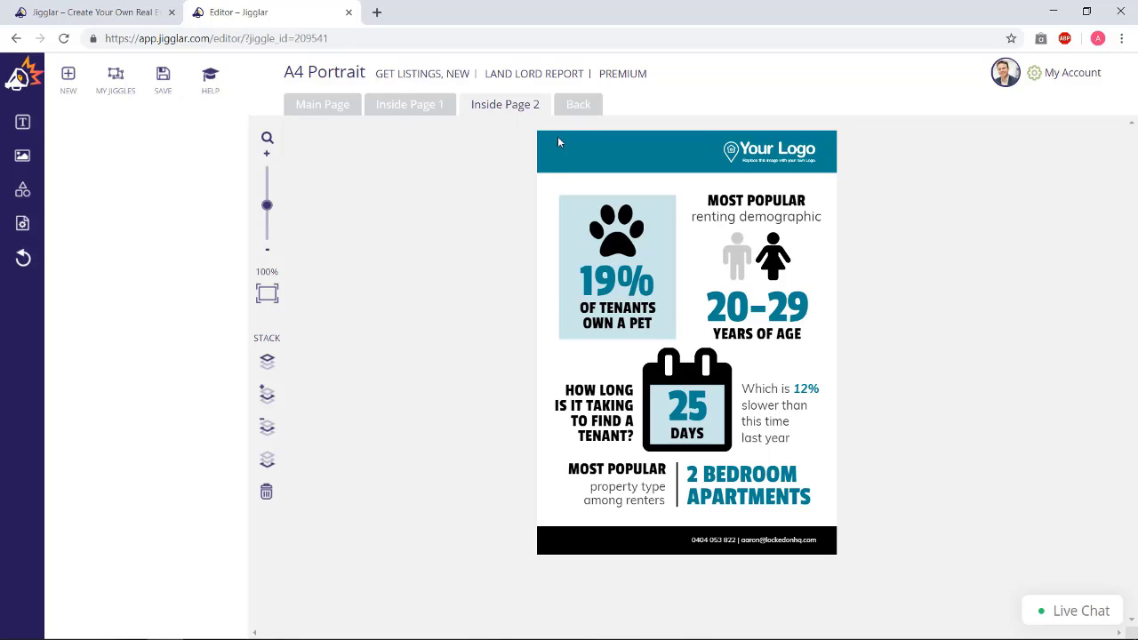
- Examine the editable text on Inside Page 2, the Back page and the Main Page title
click(757, 486)
click(756, 486)
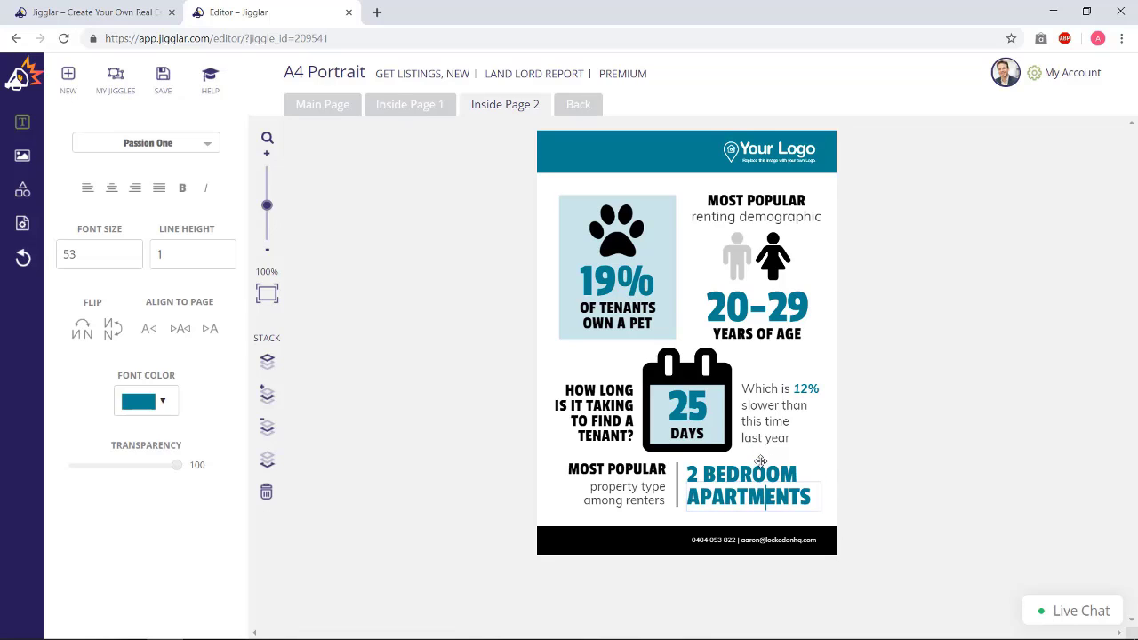
click(758, 471)
click(766, 474)
click(781, 489)
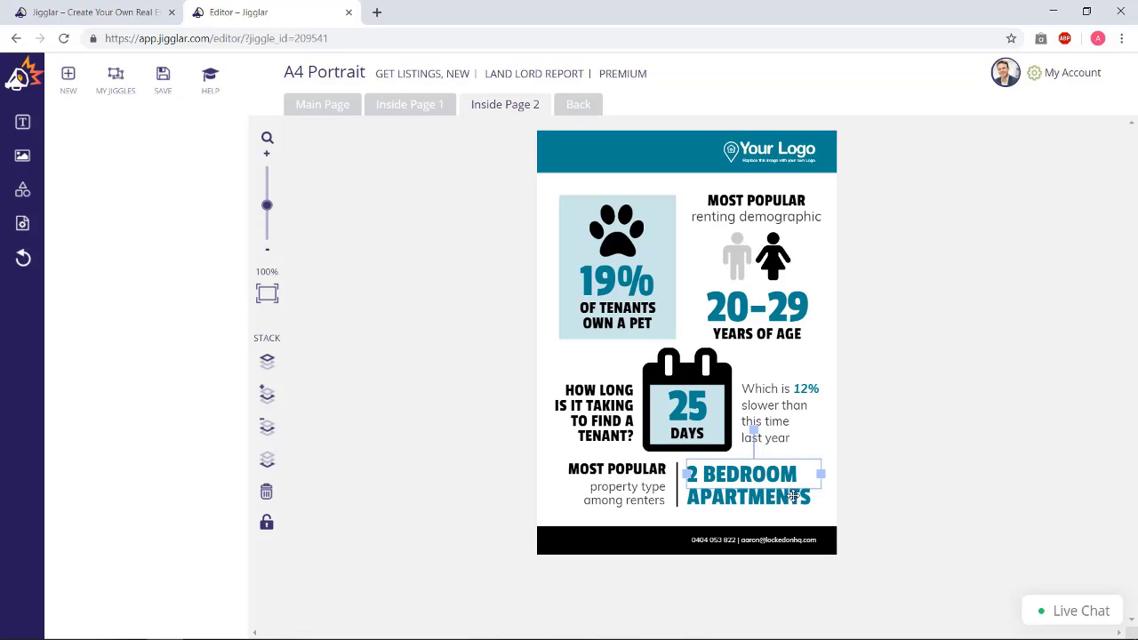
click(580, 104)
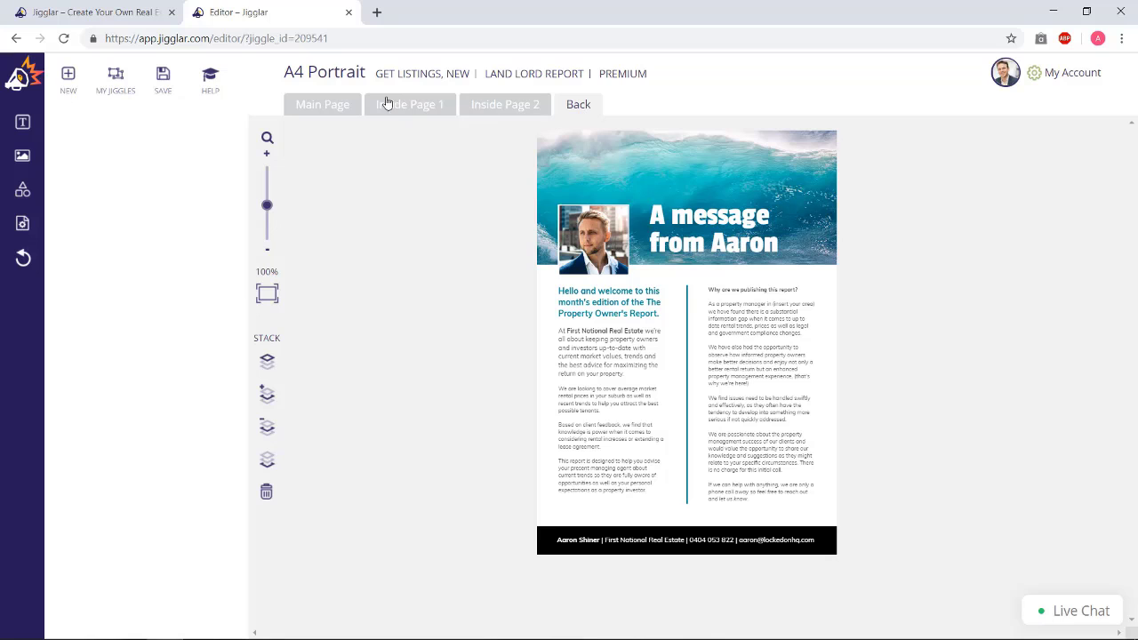
click(343, 106)
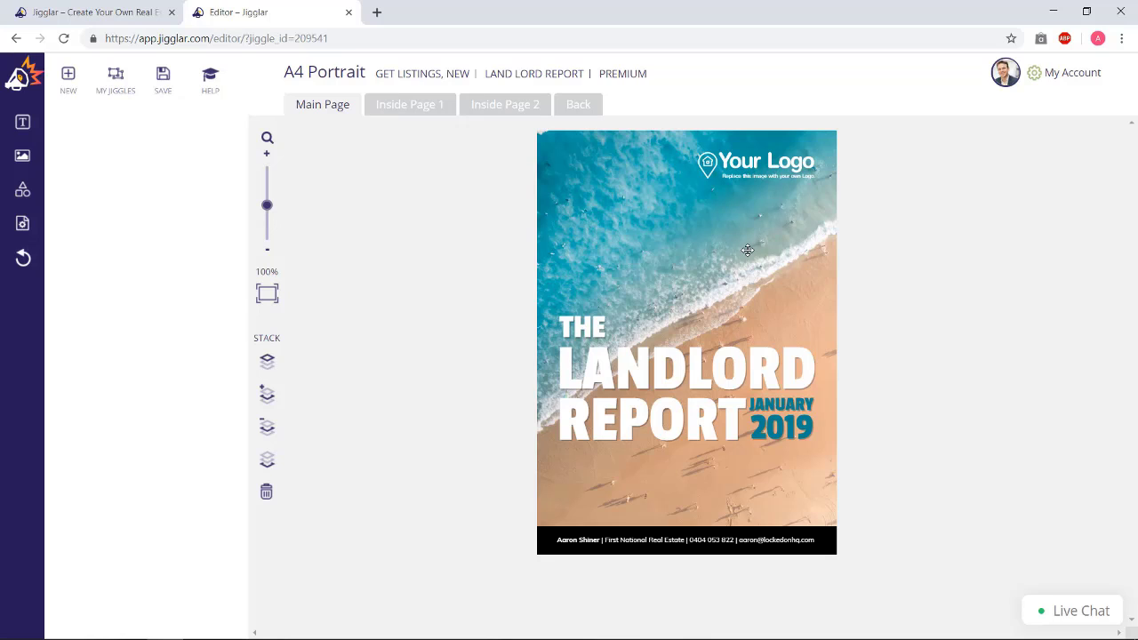
click(628, 361)
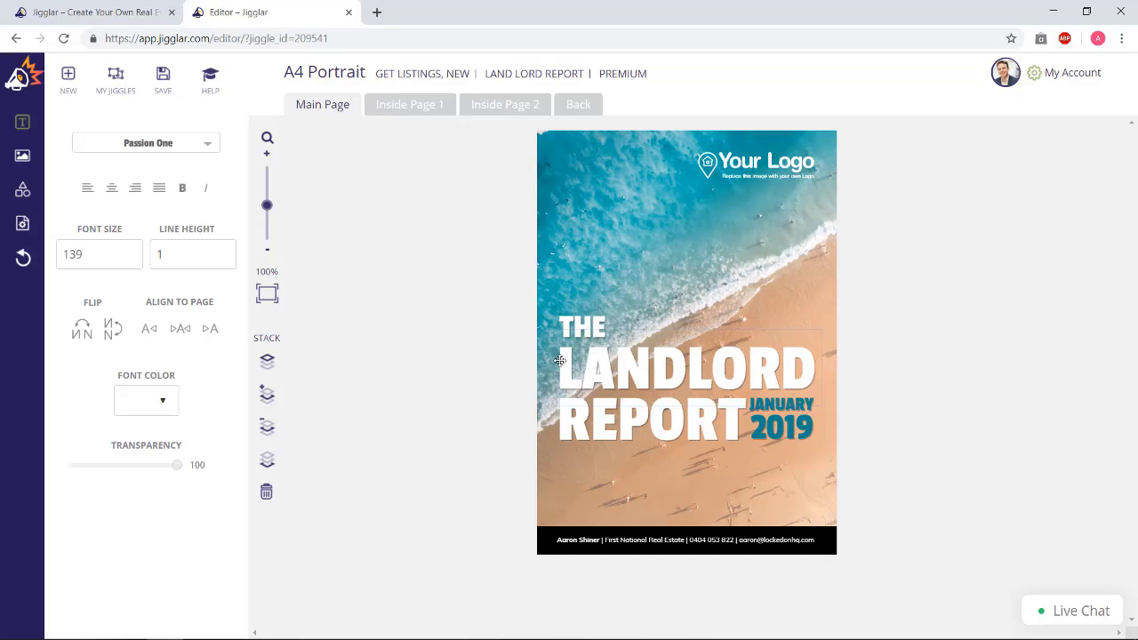
drag(559, 360, 812, 357)
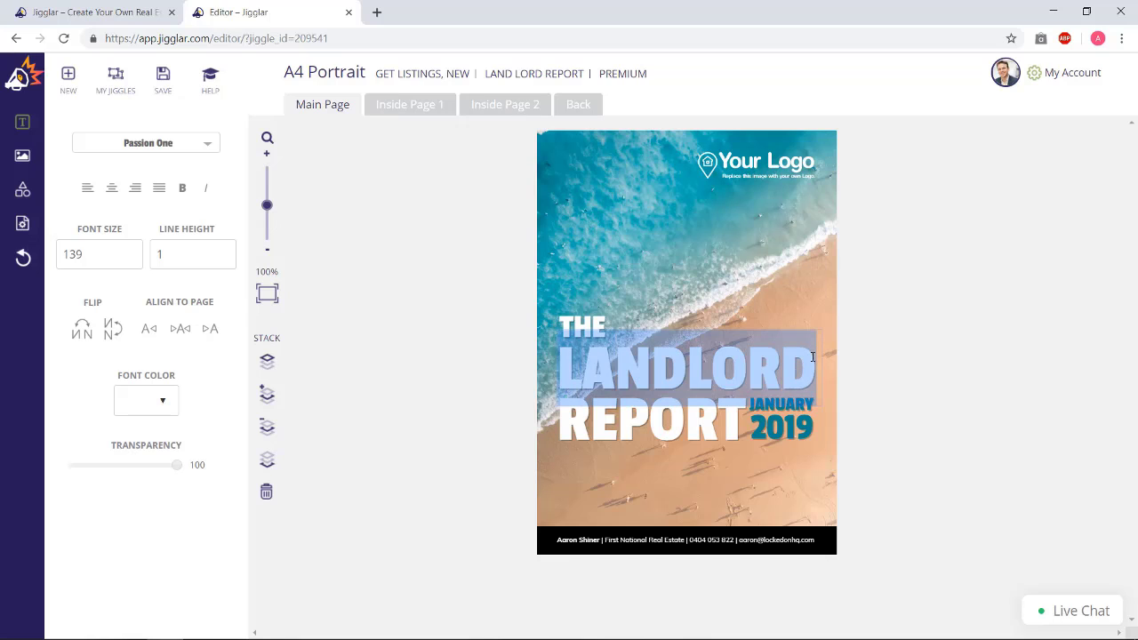
- Apply the agency color scheme to the report so the cover's JANUARY 2019 text takes the agency's primary blue
click(784, 415)
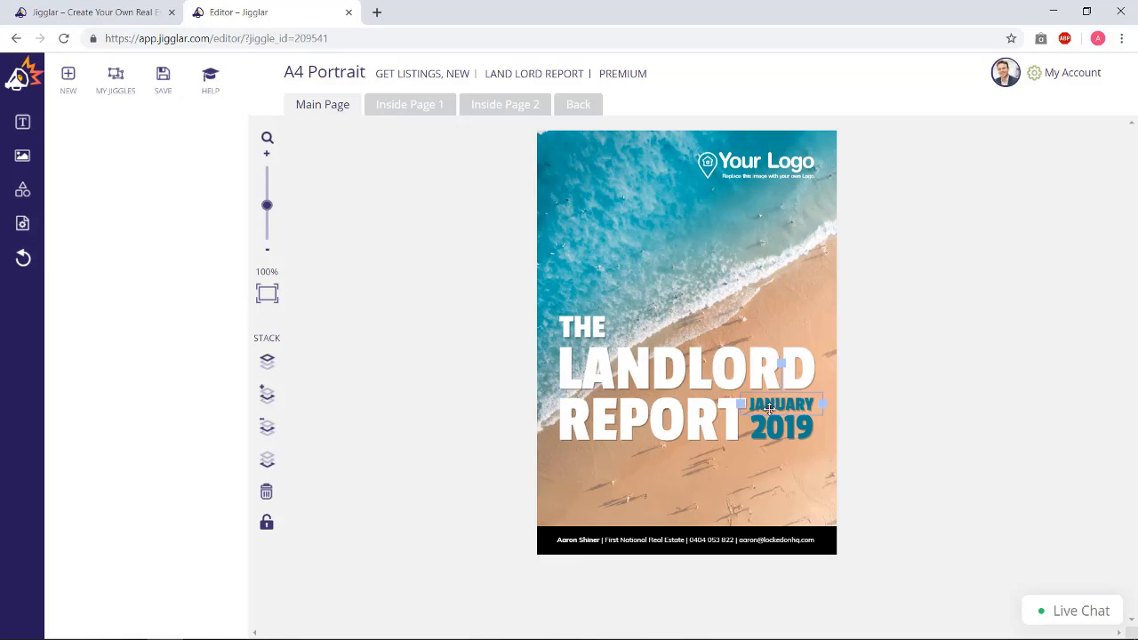
click(23, 223)
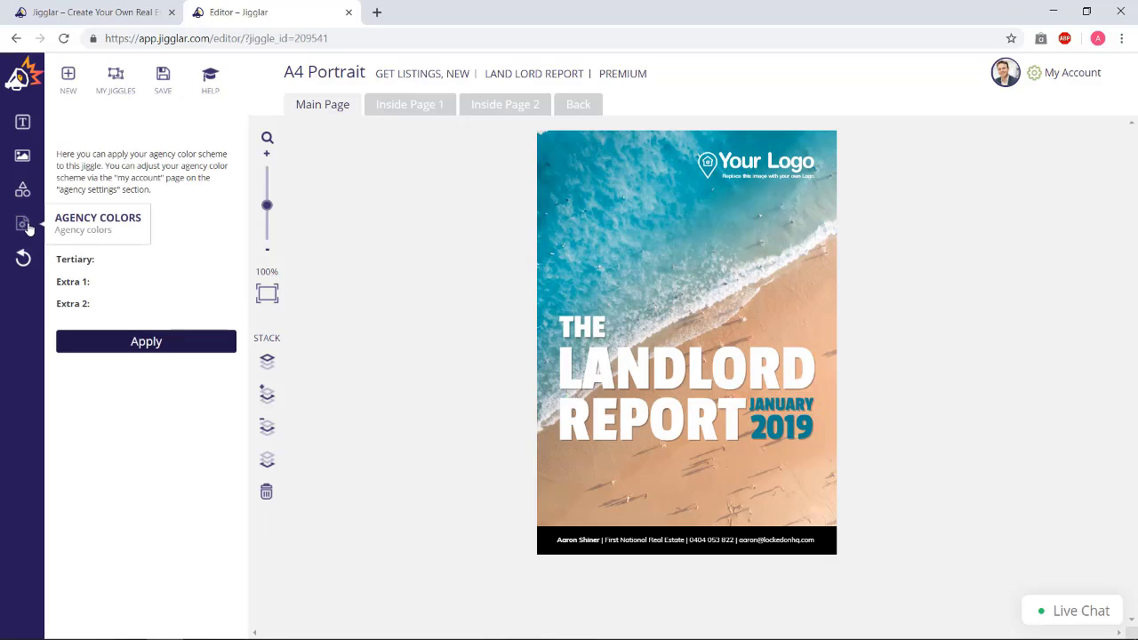
click(176, 347)
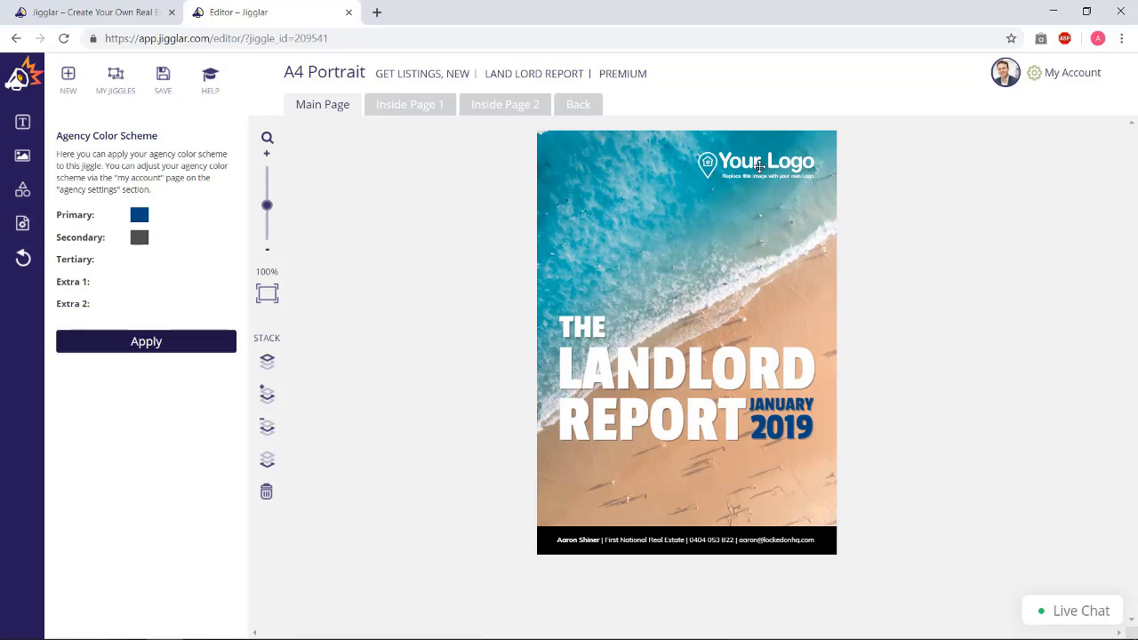
- Delete the beach background photo from the cover and insert the night city street photo from My Library
click(667, 249)
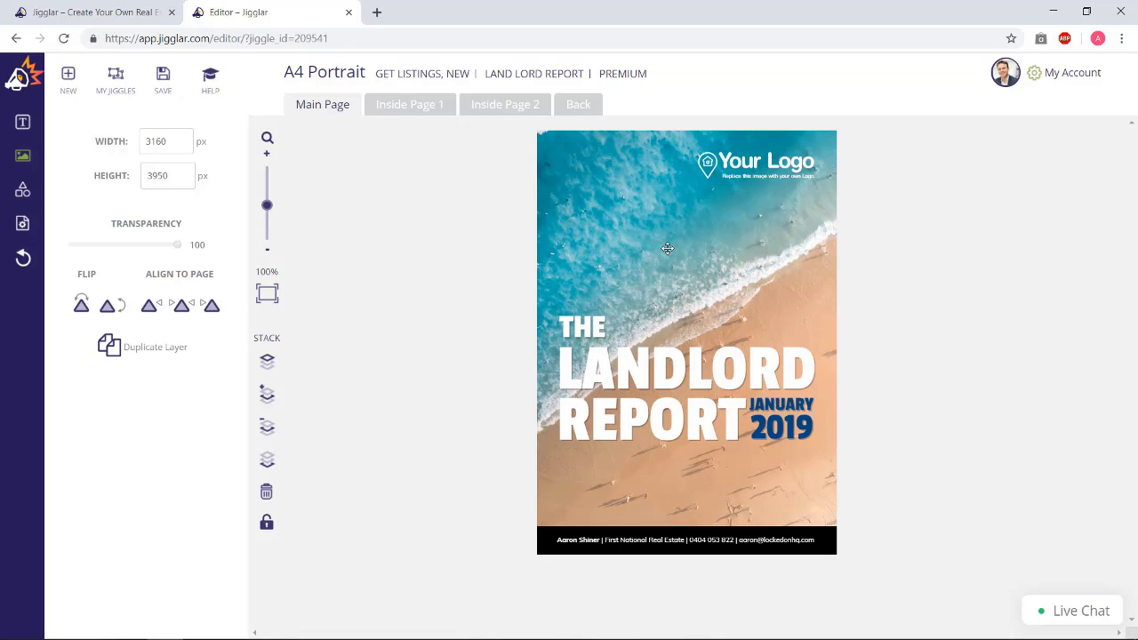
key(Delete)
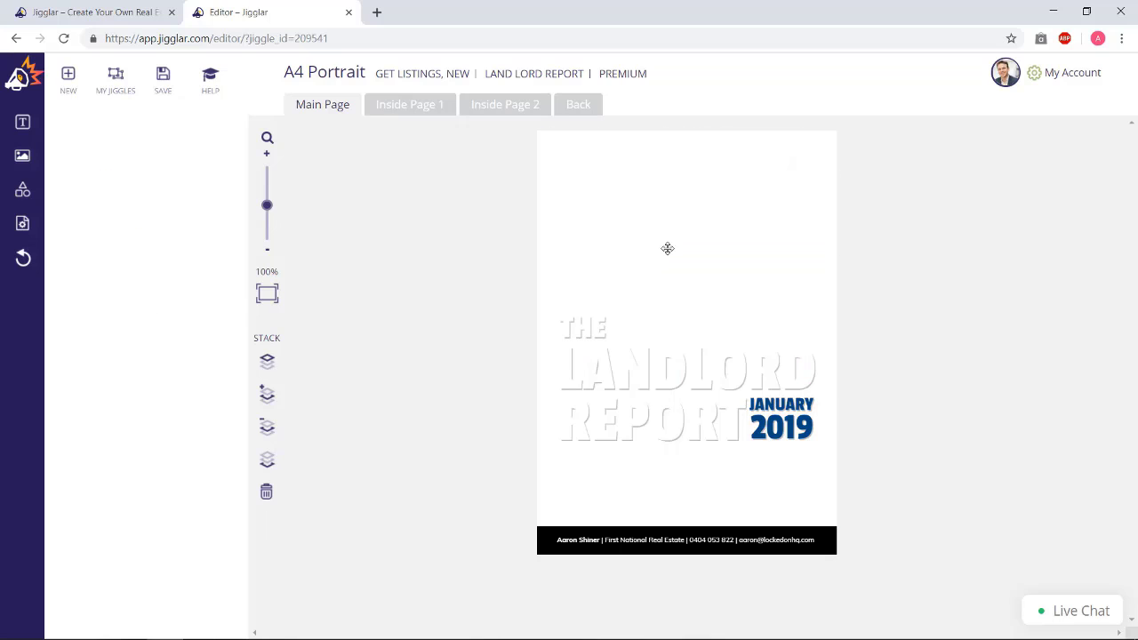
click(25, 155)
click(183, 143)
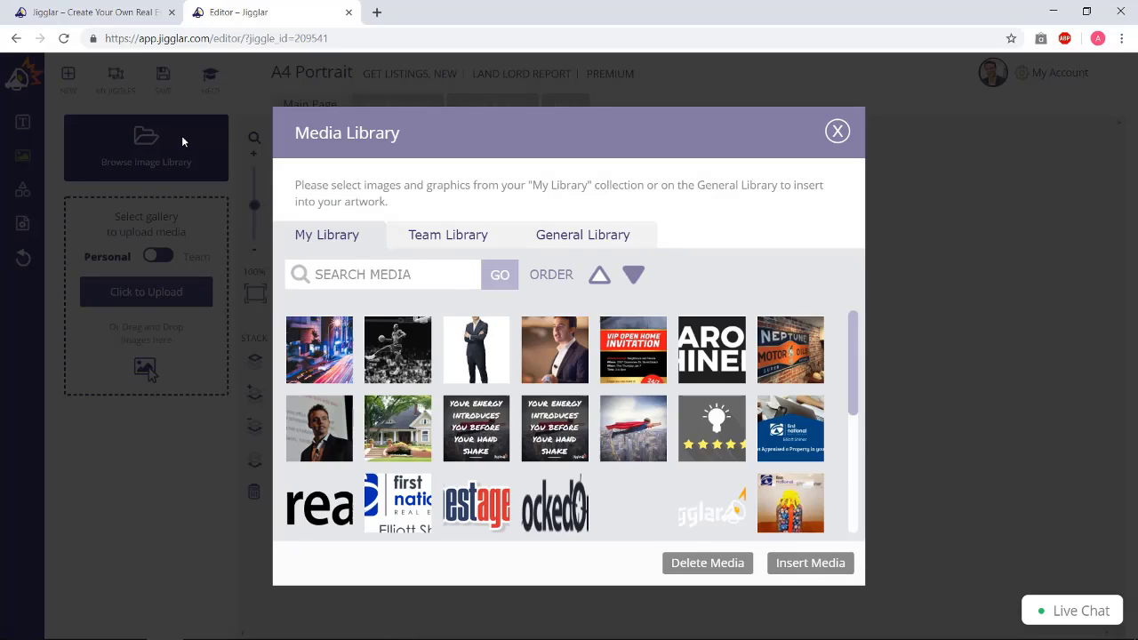
click(332, 355)
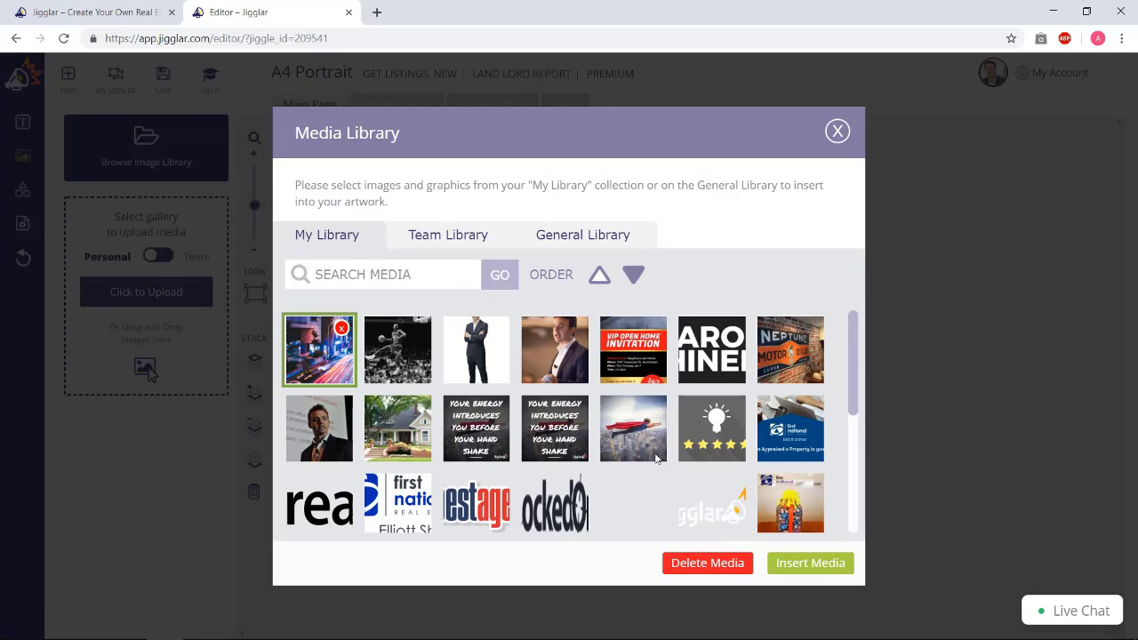
click(801, 567)
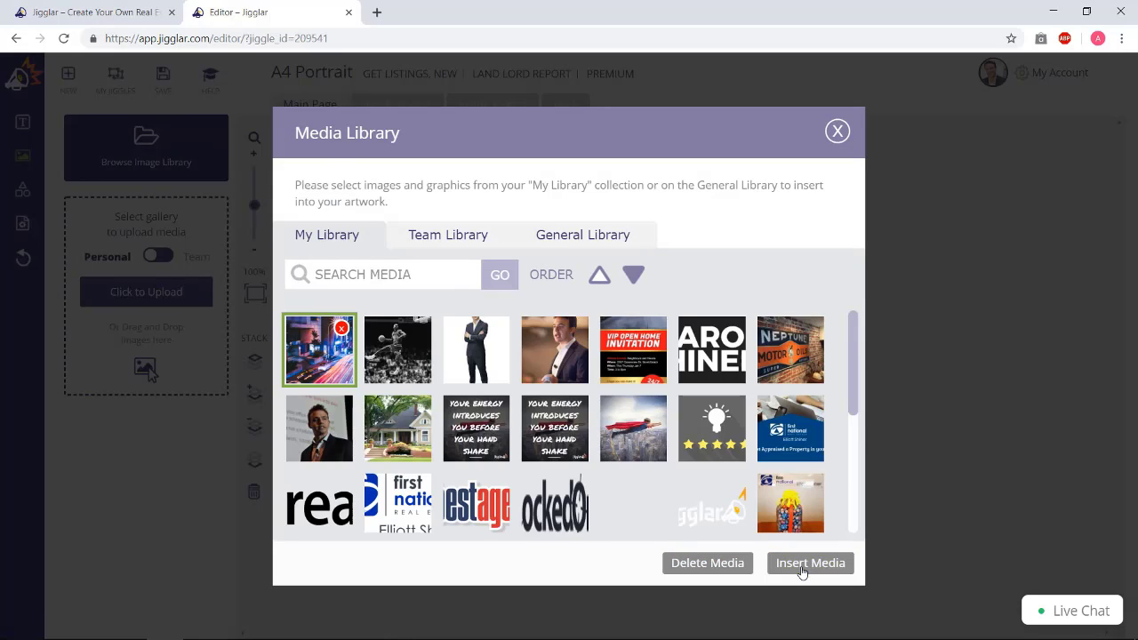
- Enlarge the city photo to about 2526 × 4492 px to cover the whole page and send it behind all other layers
drag(699, 331, 605, 220)
drag(653, 337, 899, 617)
click(899, 616)
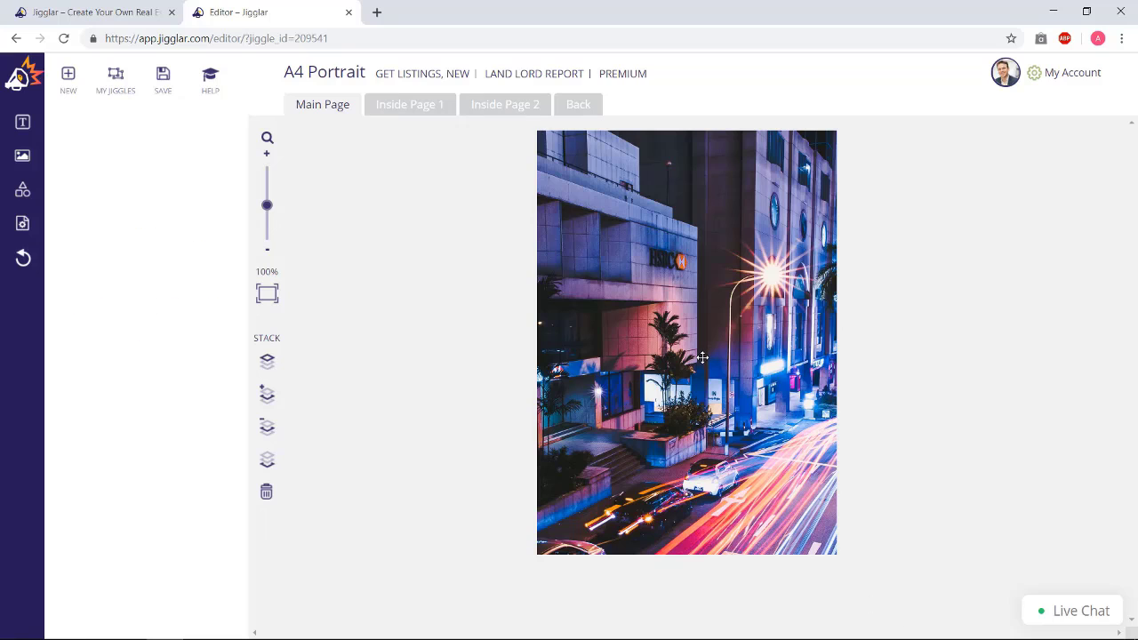
click(703, 357)
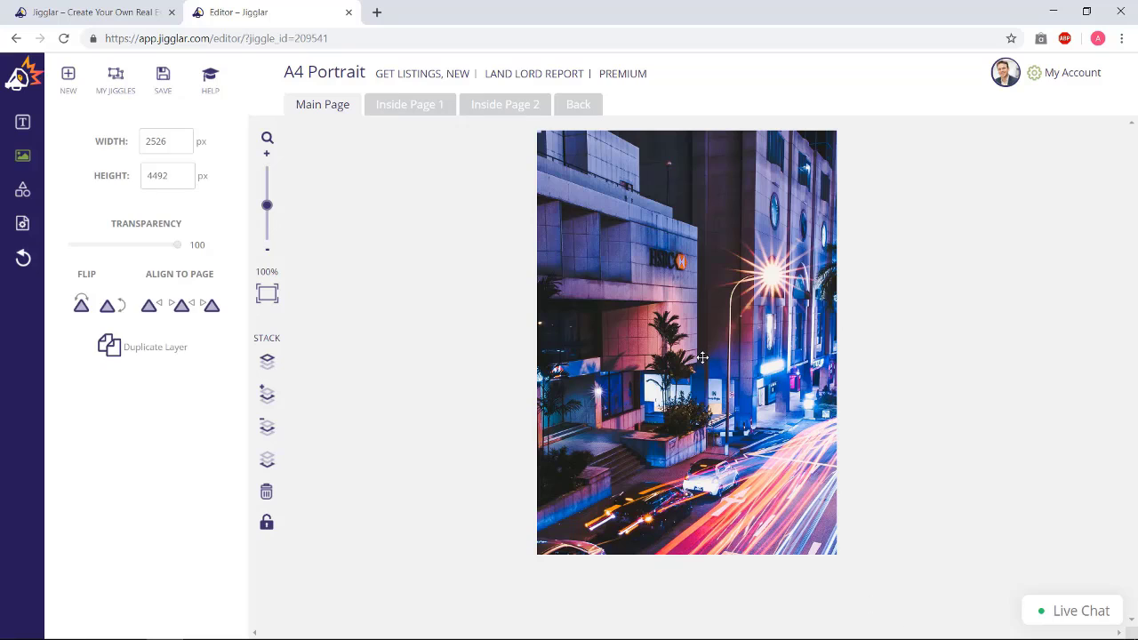
click(267, 459)
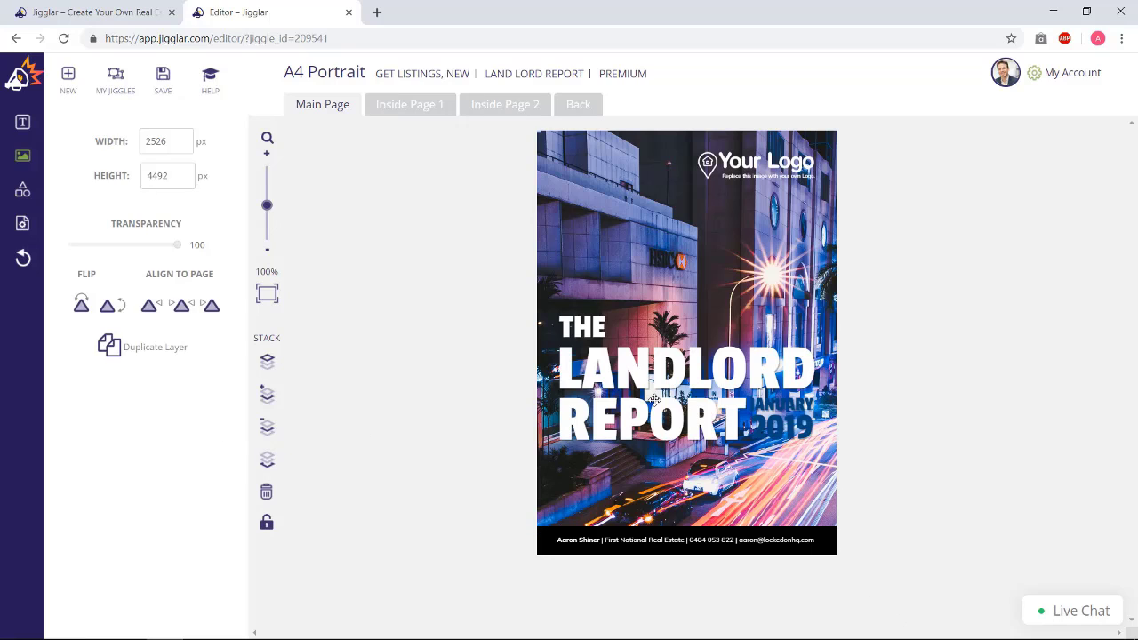
- Change the font color of the cover's "2019" text to white (#ffffff)
click(773, 407)
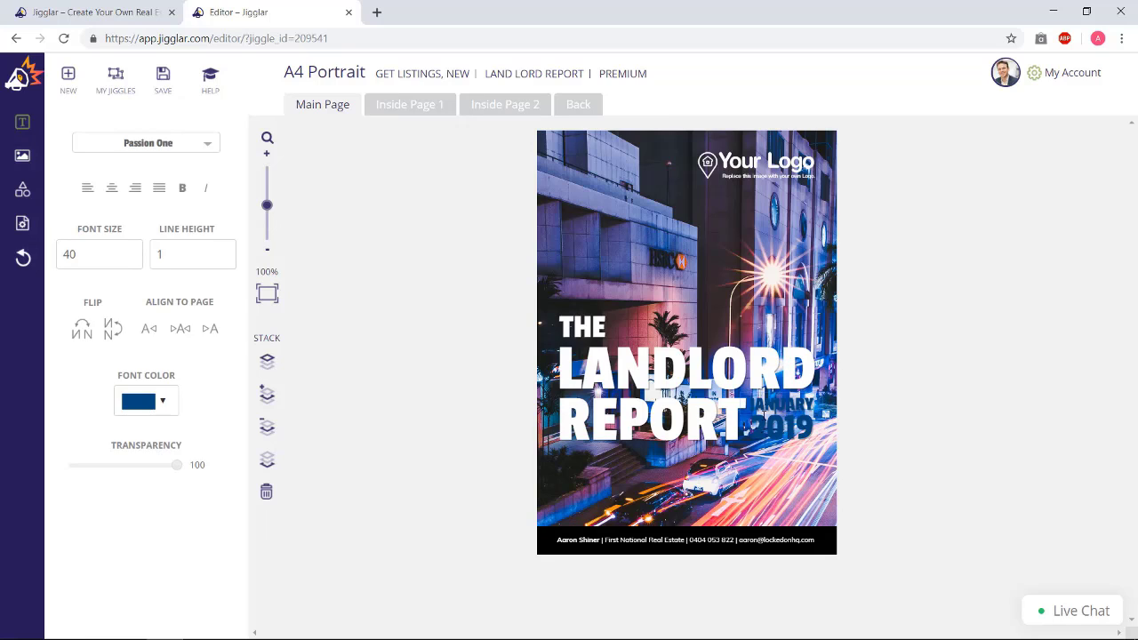
drag(764, 411, 763, 421)
click(763, 421)
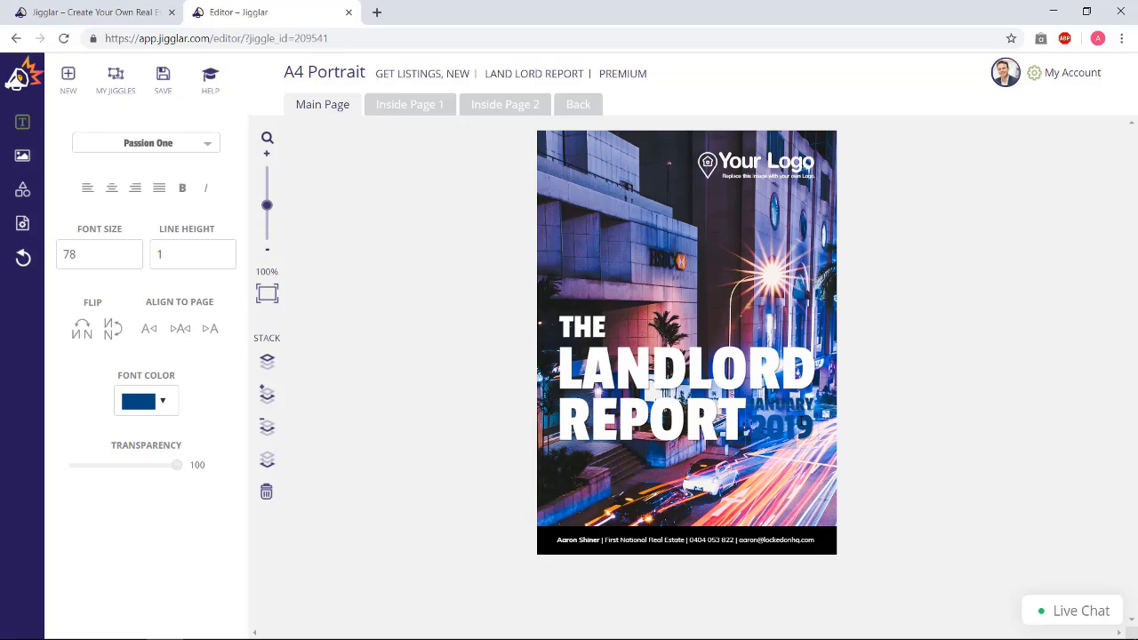
click(164, 407)
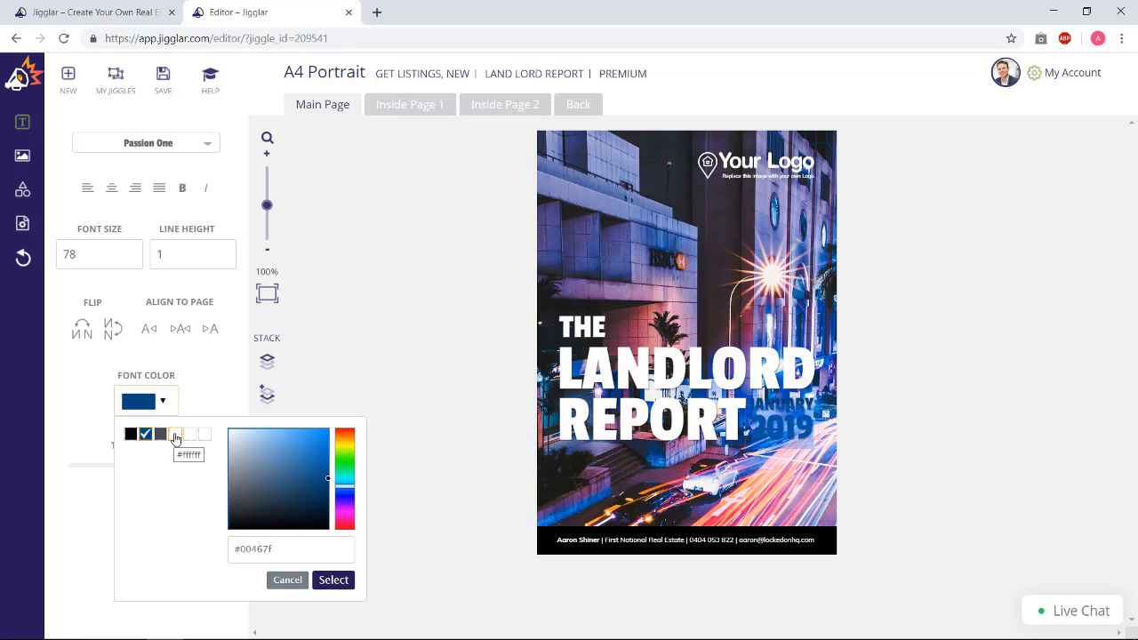
click(175, 434)
click(332, 579)
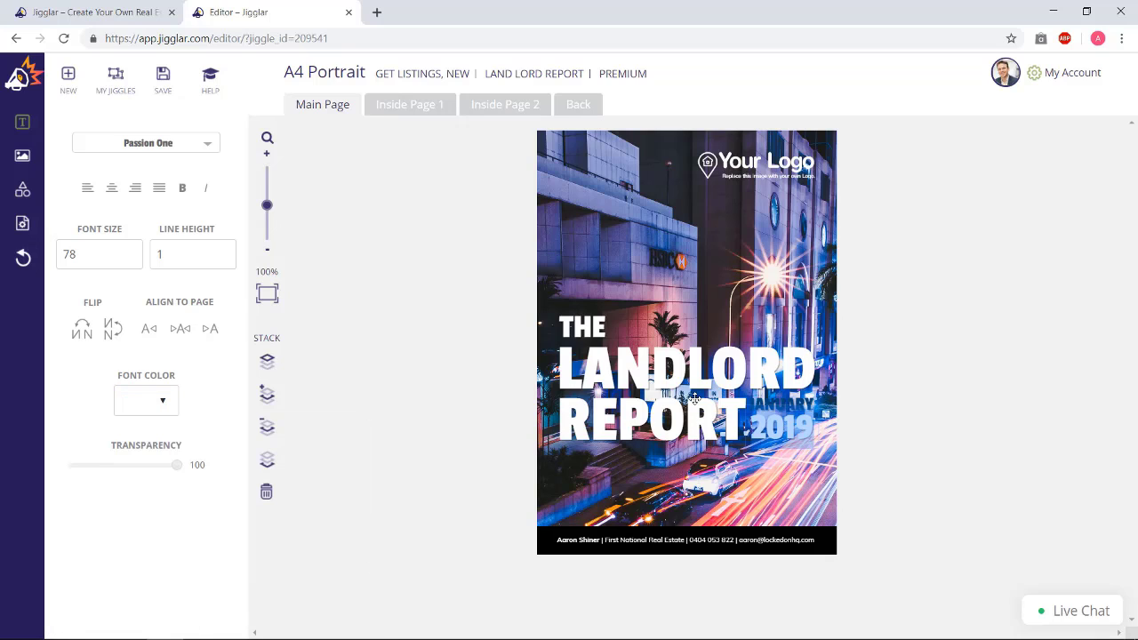
- Change the font color of all letters in the cover's "JANUARY" text to white
click(788, 400)
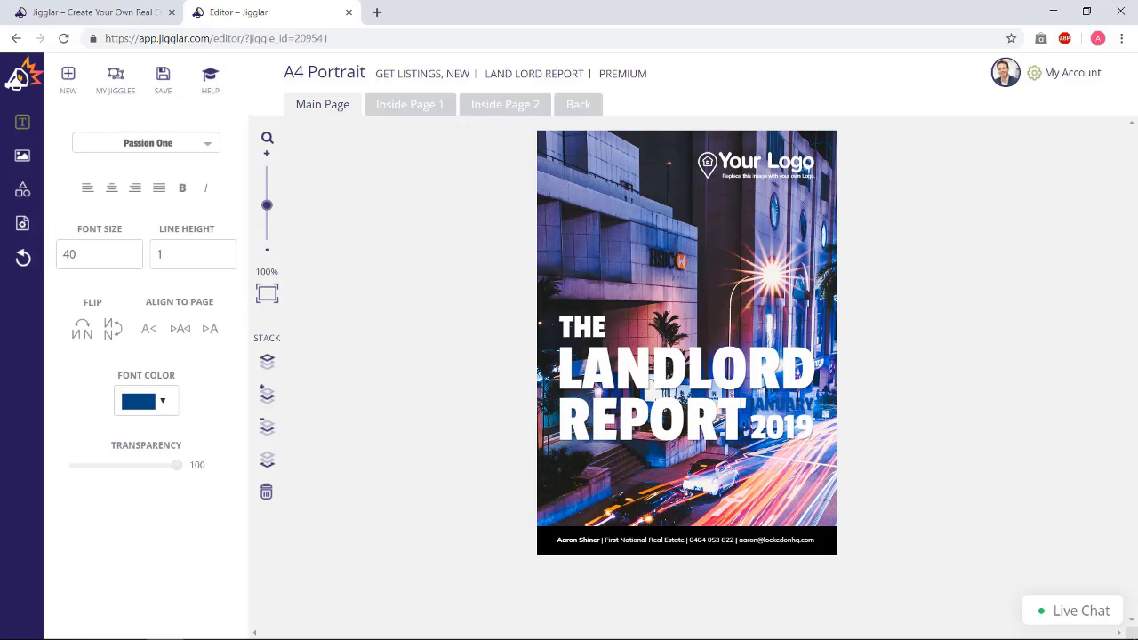
click(149, 401)
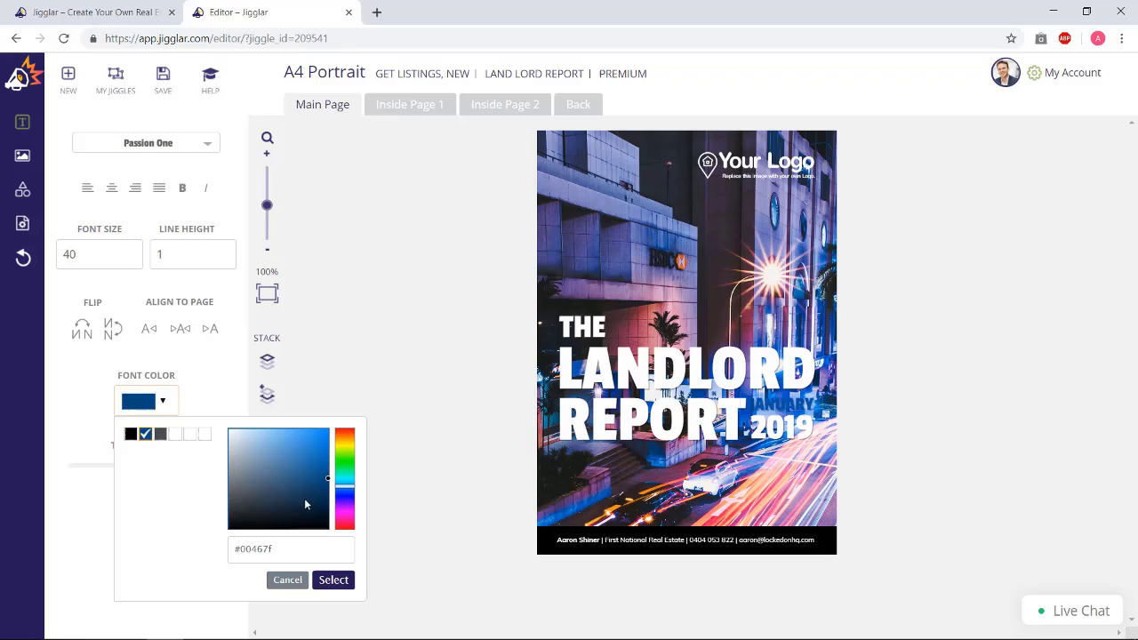
click(177, 433)
click(334, 580)
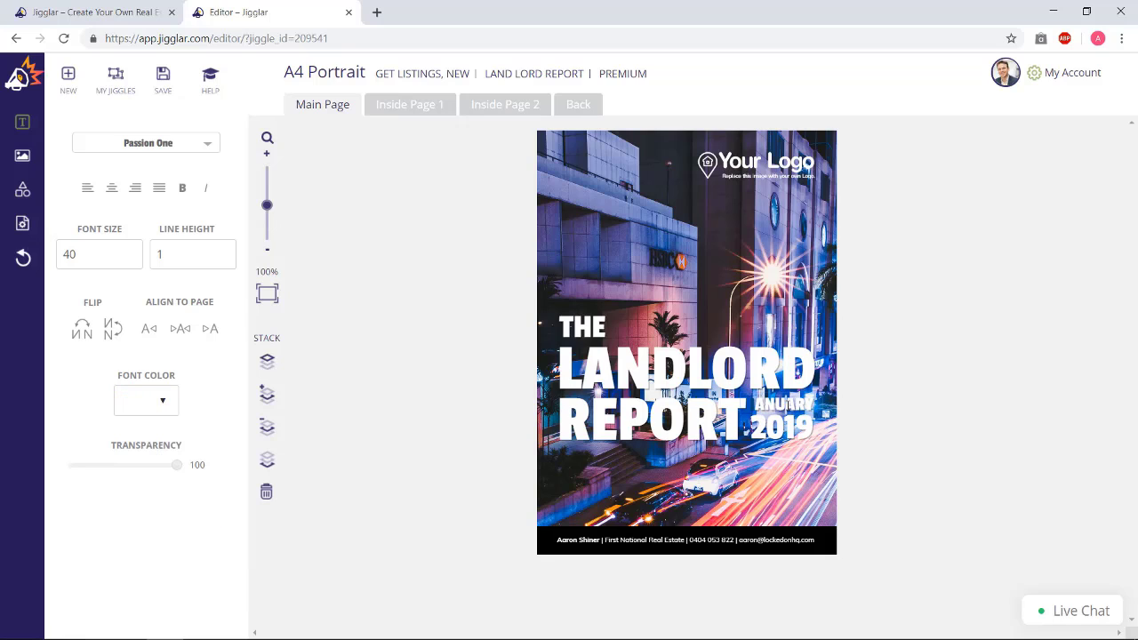
click(168, 405)
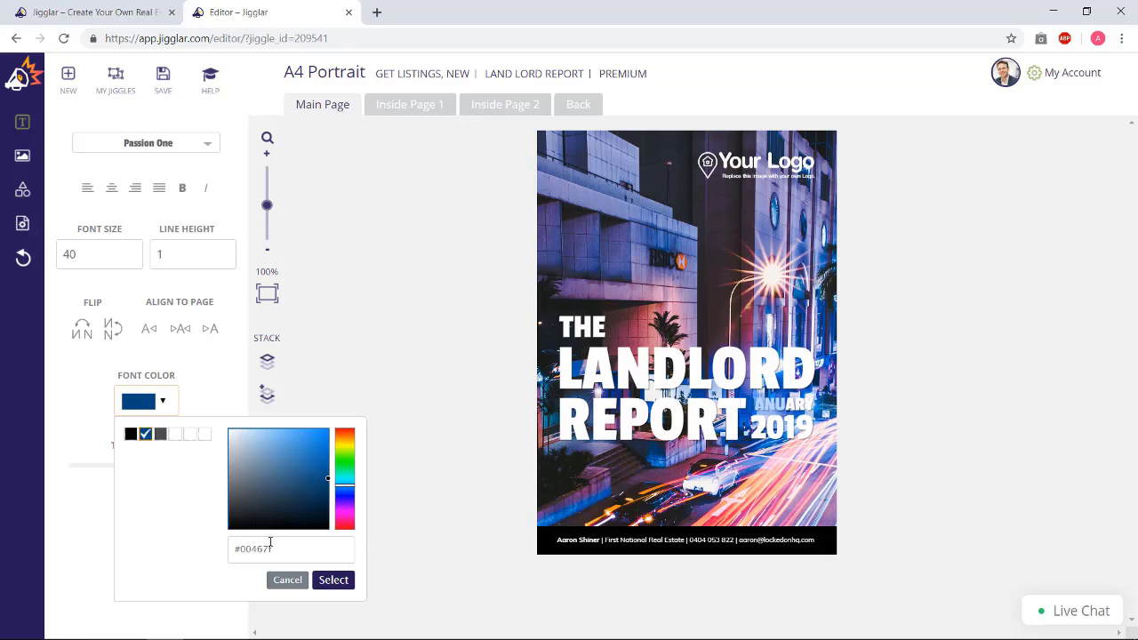
click(231, 466)
click(333, 581)
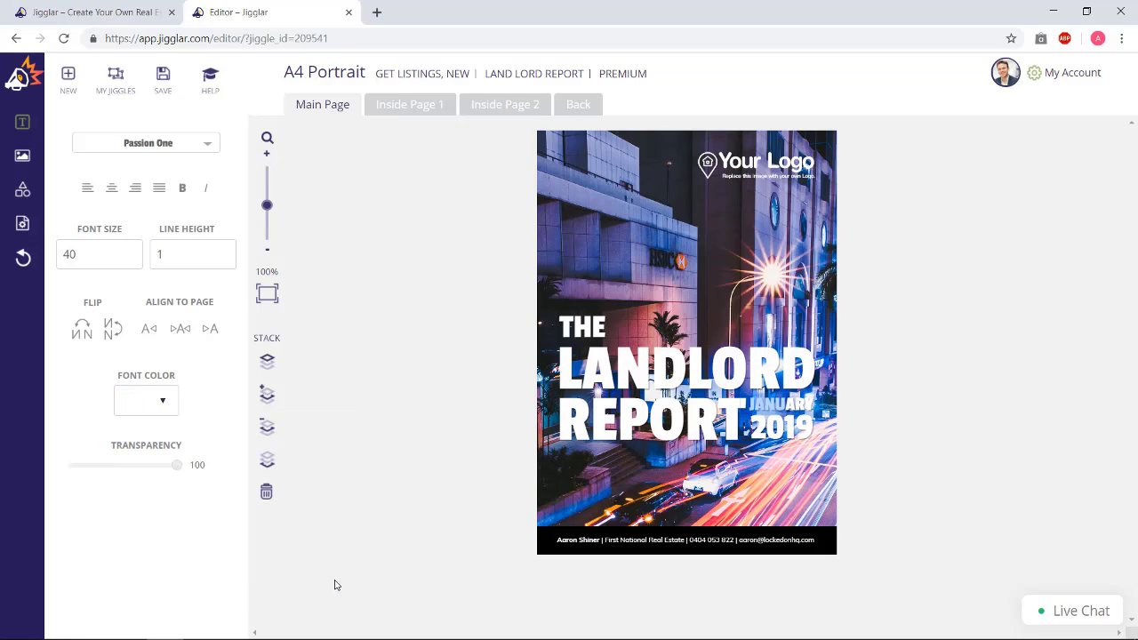
- Delete the "Your Logo" placeholder image from the cover
click(756, 158)
key(Delete)
click(756, 158)
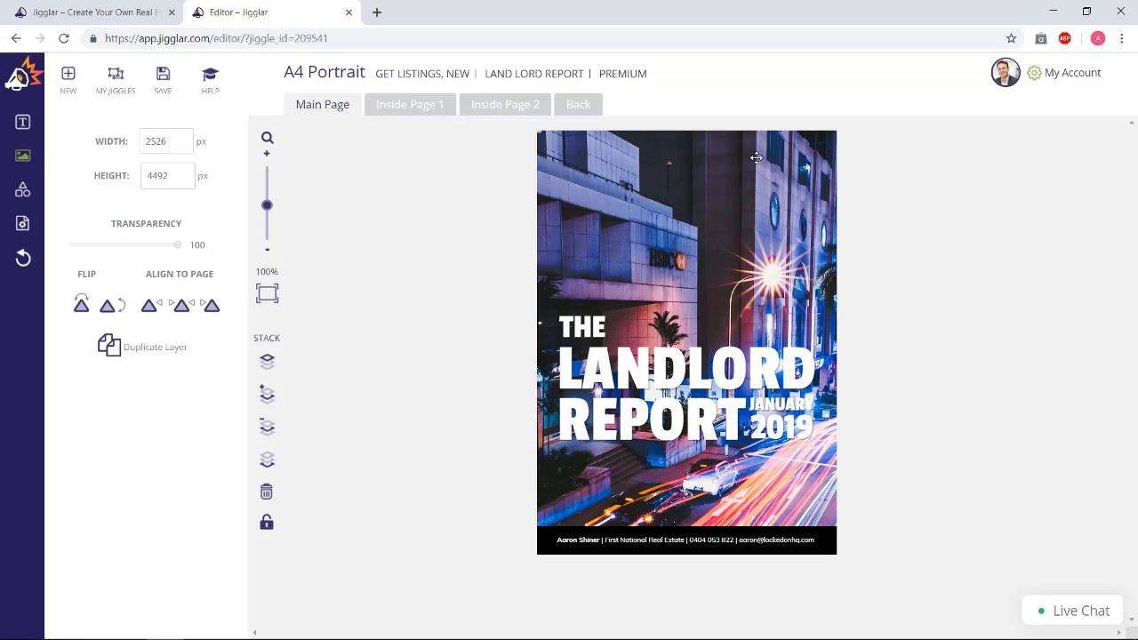
- Insert the white First National logo from My Library in the cover's upper-right corner, about 919 × 464 px
click(23, 160)
click(188, 140)
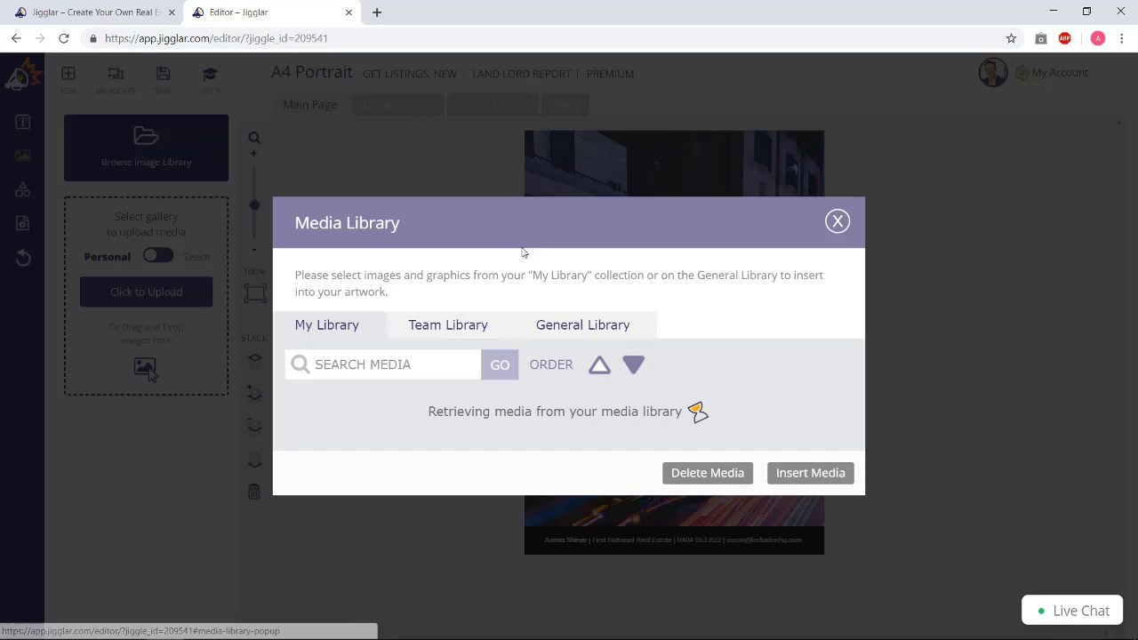
scroll(640, 342, down, 3)
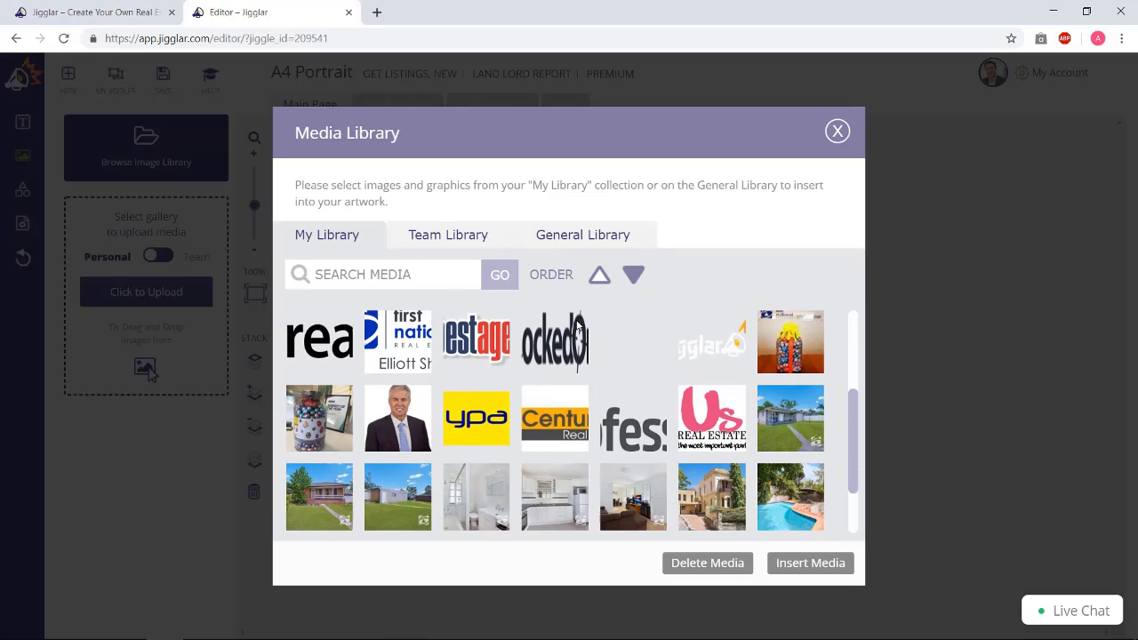
scroll(647, 346, up, 1)
scroll(622, 400, down, 2)
click(555, 494)
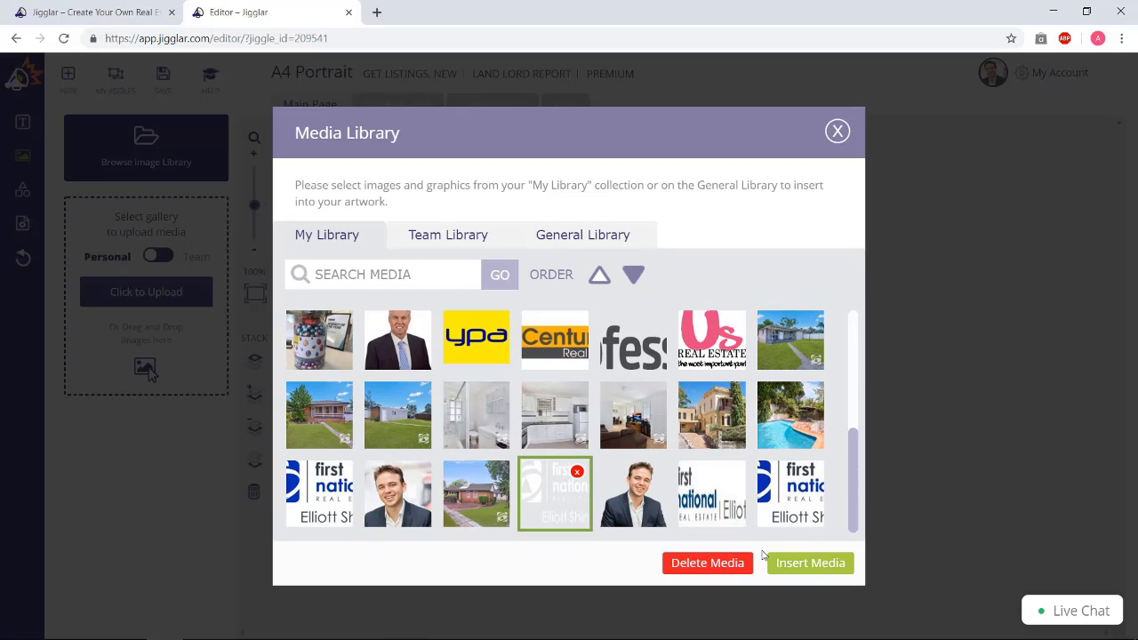
click(805, 564)
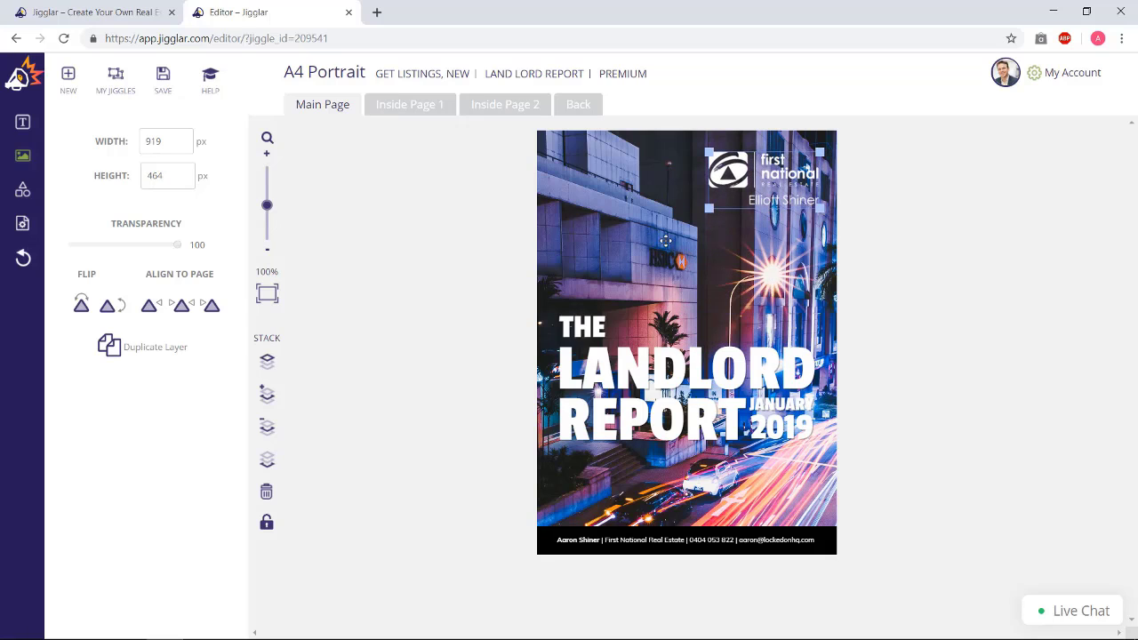
- Select the suburb name "Sydney" in the heading of Inside Page 1 for editing
click(427, 107)
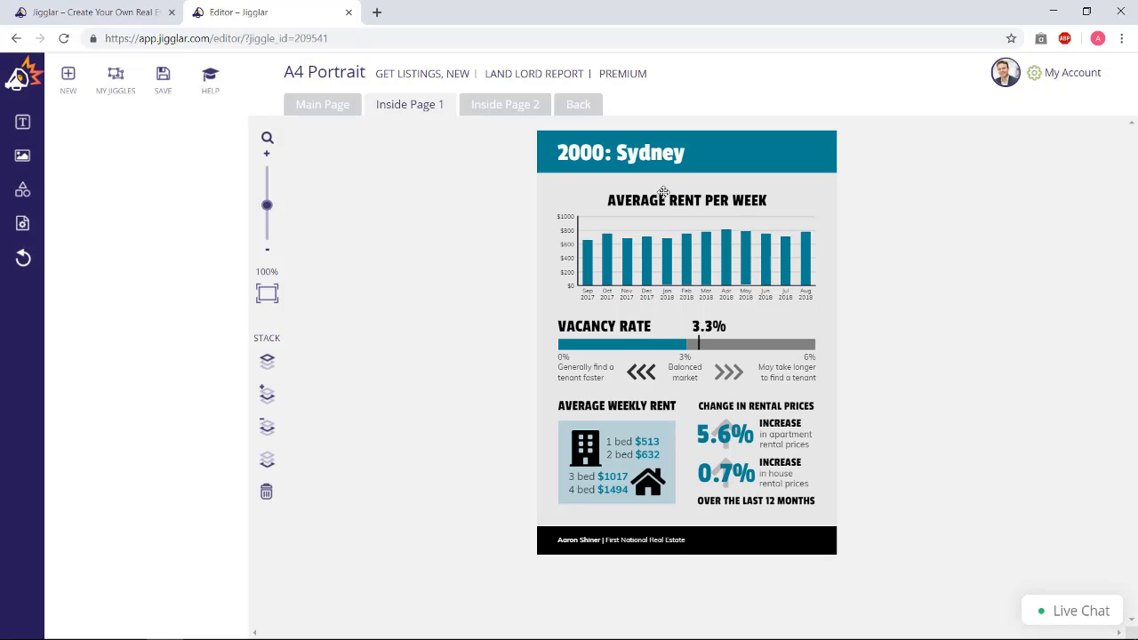
click(644, 153)
mouse_move(638, 153)
mouse_down()
mouse_move(684, 153)
mouse_move(618, 155)
mouse_up()
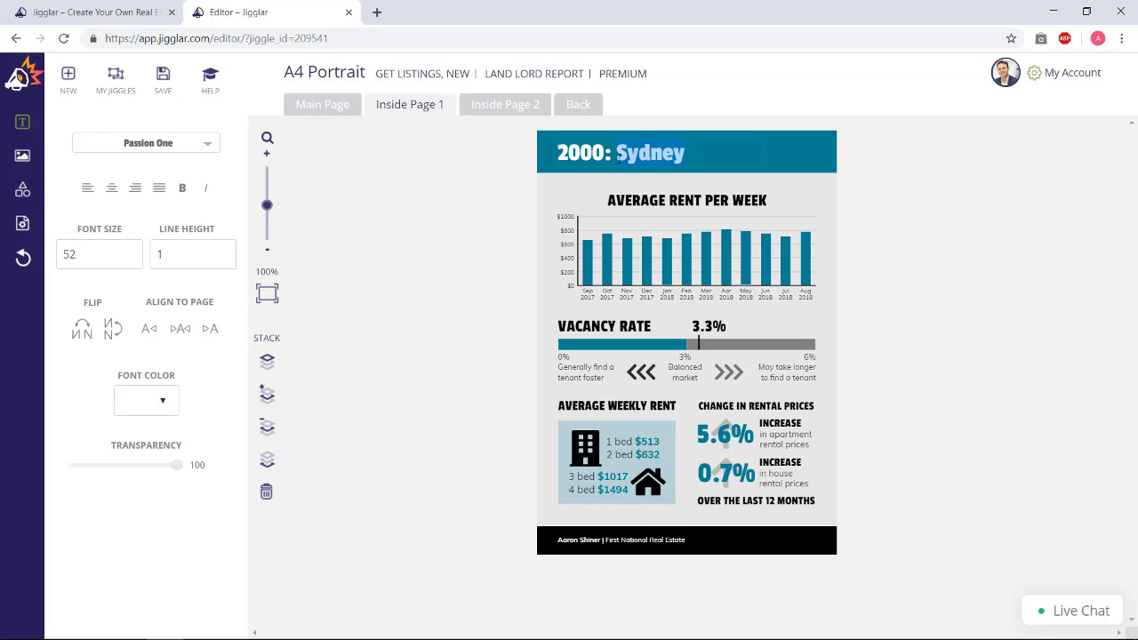